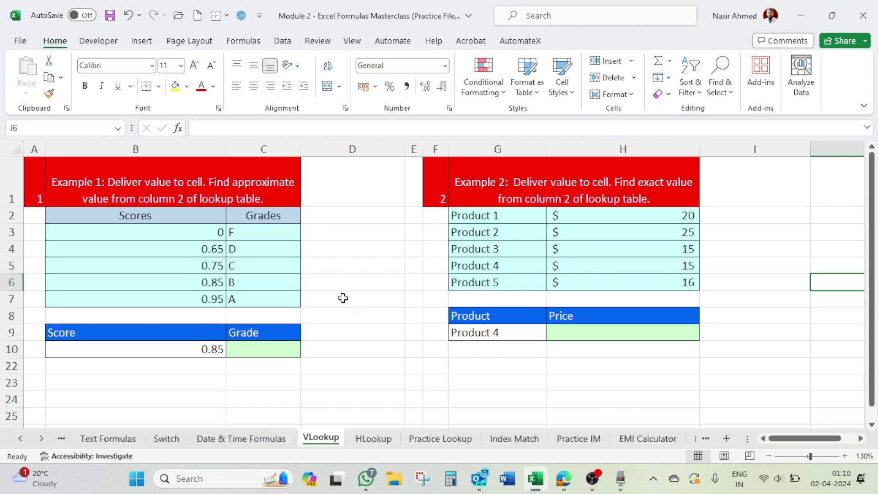
Step: Inspect the Example 1 scores, score cell B10, grade cell C10 and the Scores and Grades table B2:C7
left_click(95, 182)
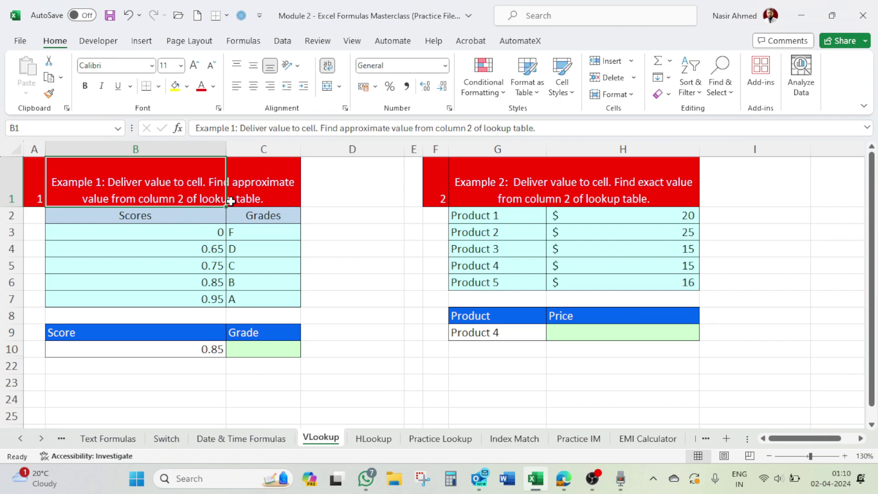
left_click(151, 237)
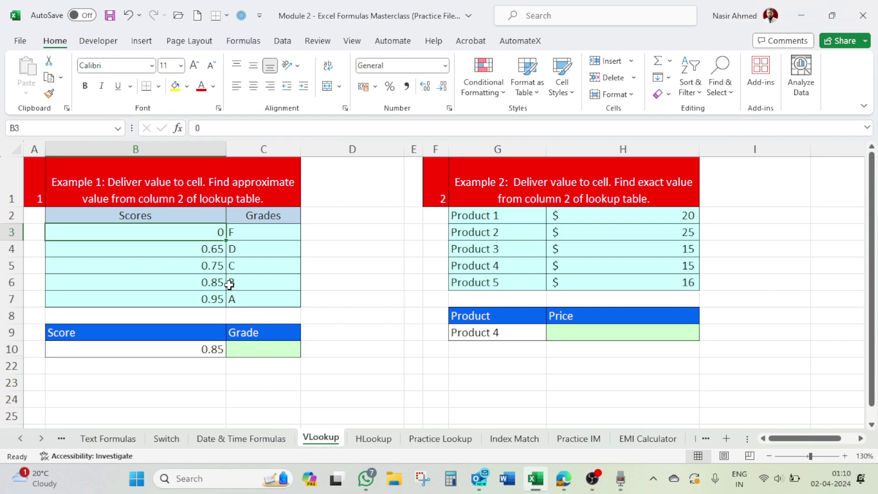
left_click(214, 350)
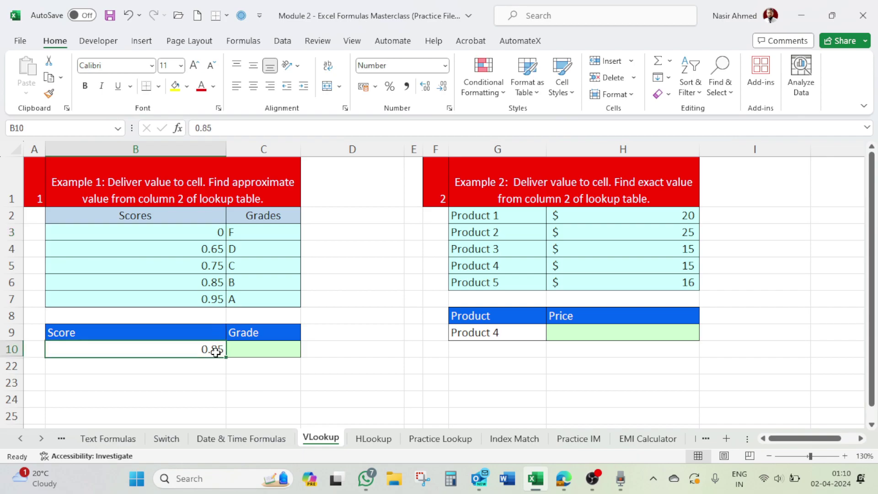
left_click(260, 349)
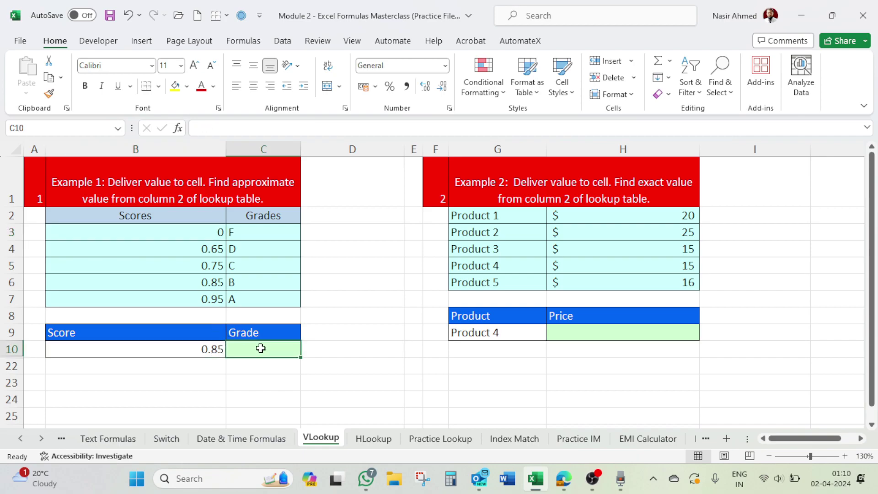
left_click(198, 348)
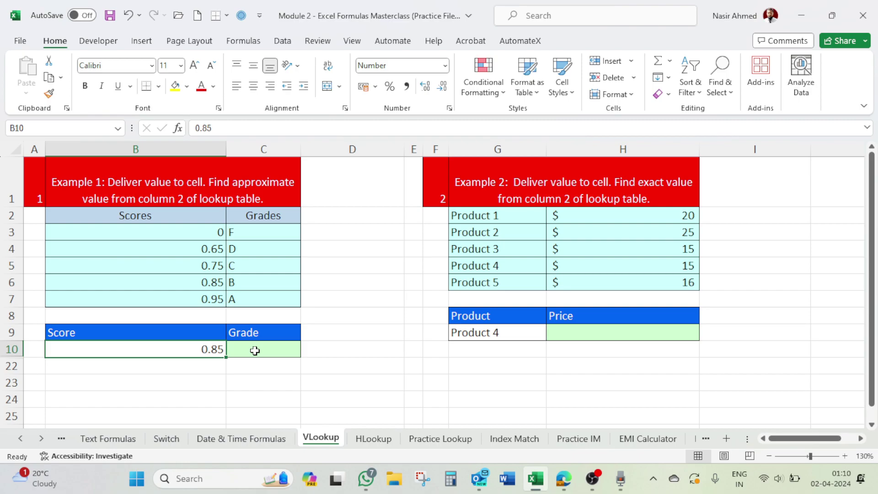
left_click(255, 351)
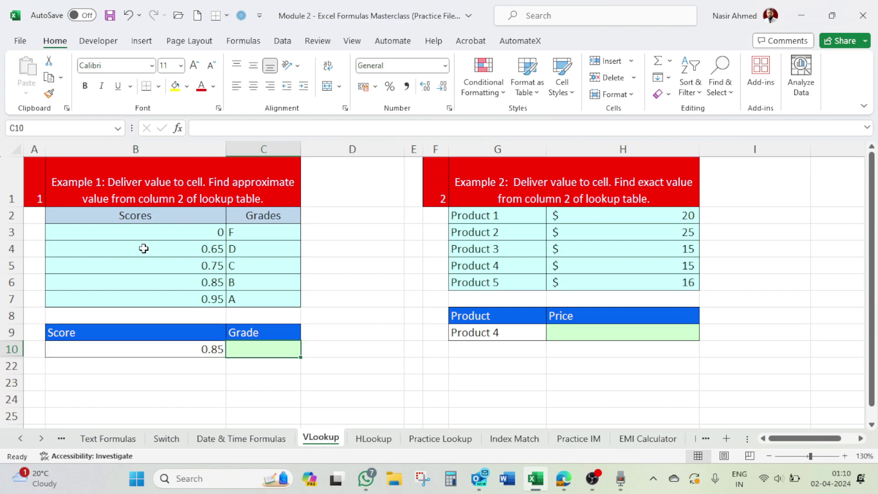
left_click_drag(93, 217, 250, 296)
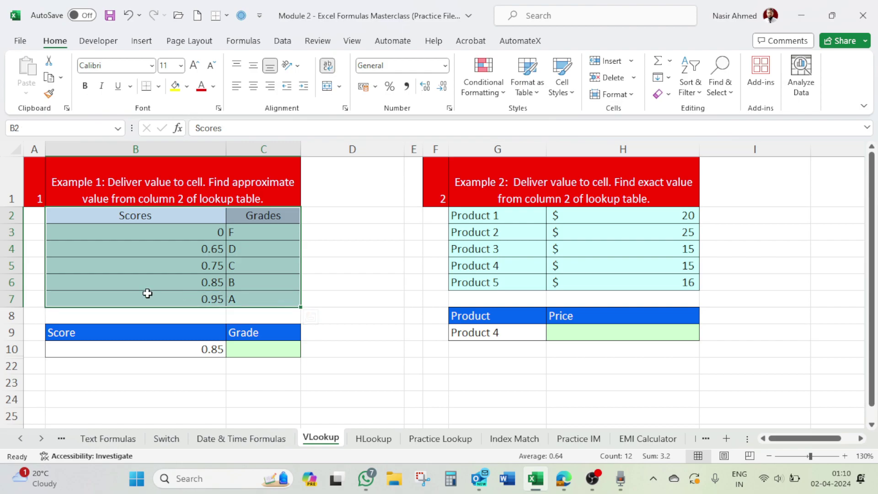
left_click(253, 362)
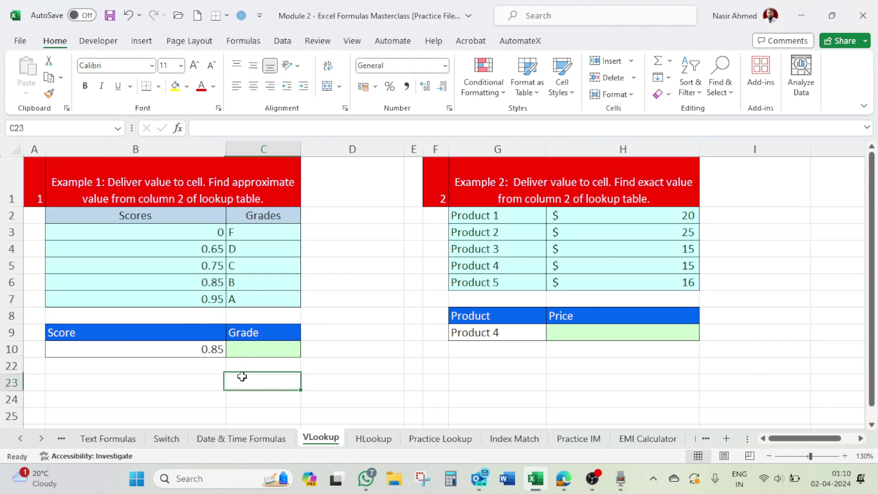
left_click(245, 347)
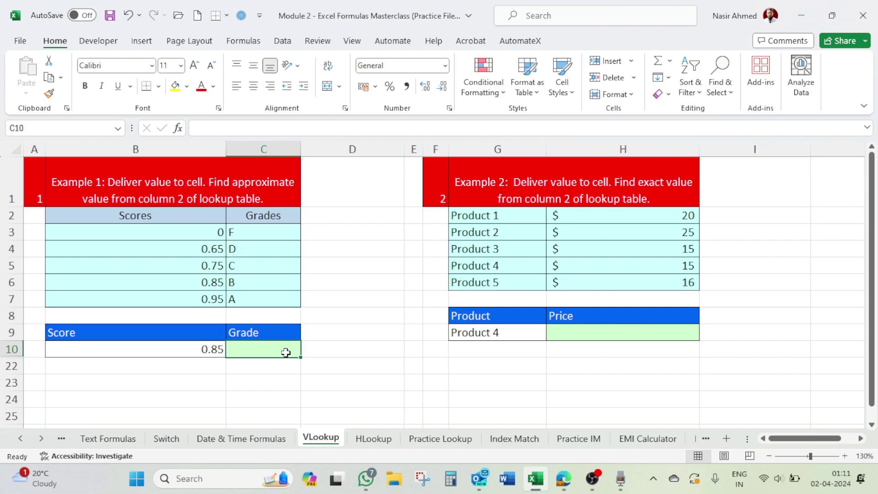
Step: Start =VLOOKUP(B10, in C10 using the score in B10 as the lookup value
type("=")
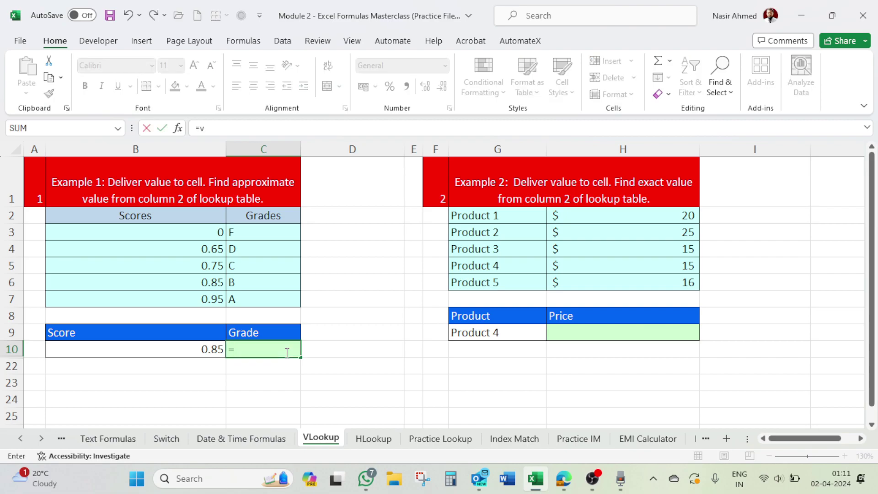
type("vloo")
key("Tab")
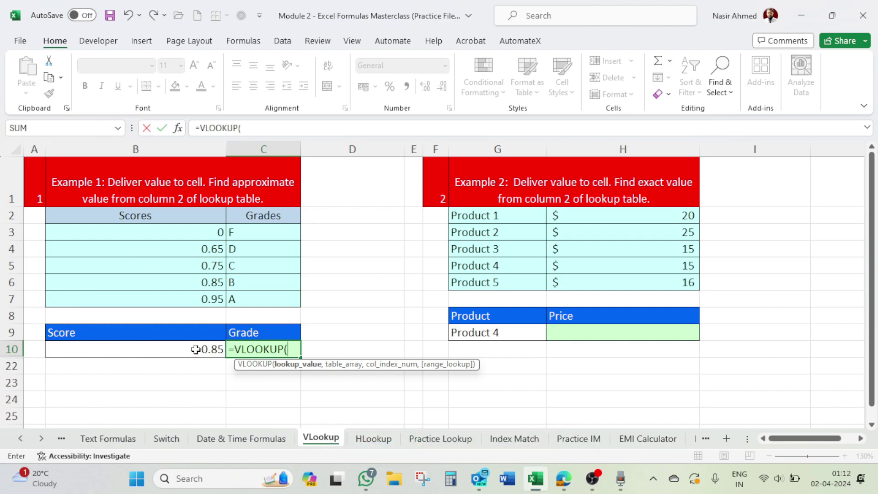
left_click(196, 349)
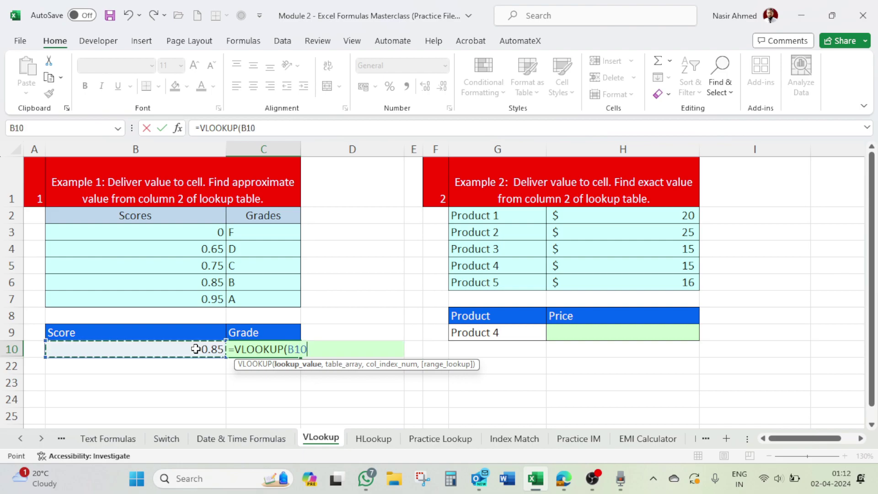
type(",")
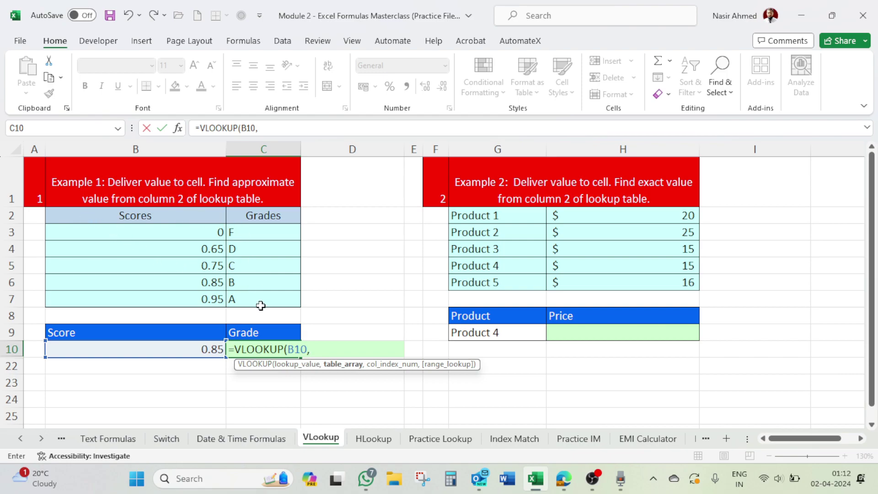
Step: Add B2:C7 as the table array so the formula reads =VLOOKUP(B10,B2:C7,
mouse_move(94, 215)
left_mouse_down()
mouse_move(268, 249)
mouse_move(267, 301)
left_mouse_up()
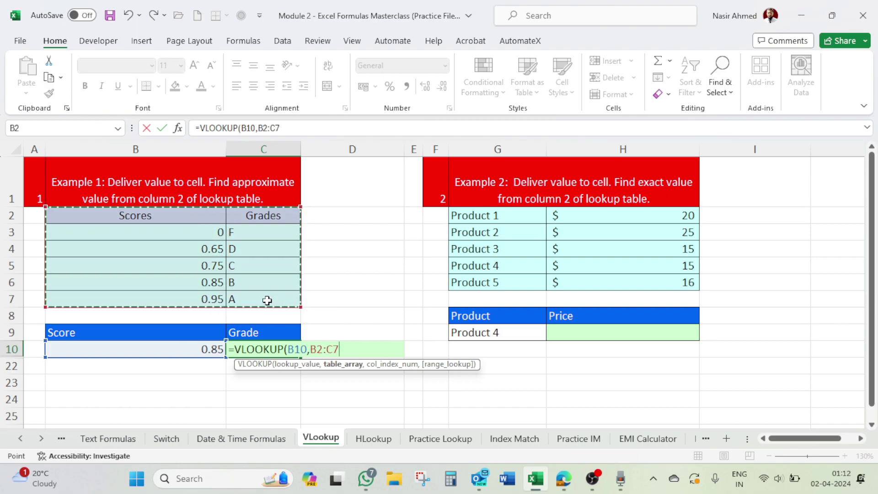
type(",")
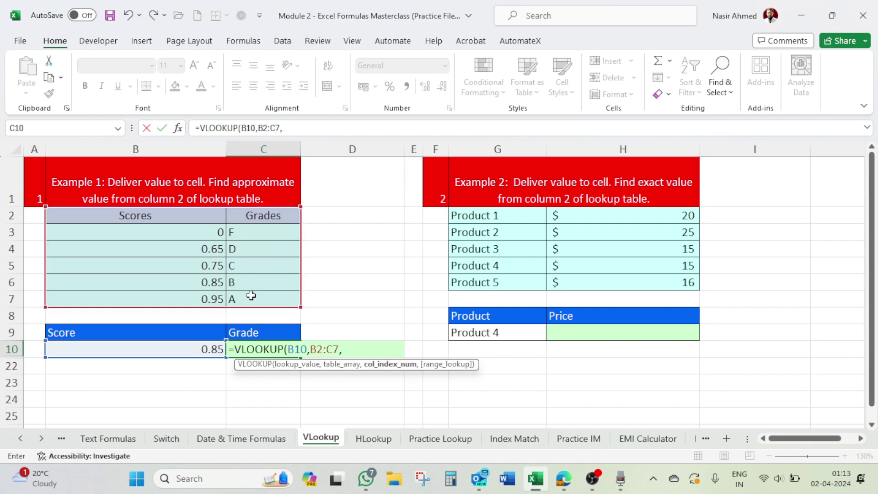
left_click(64, 214)
left_click_drag(63, 214, 240, 240)
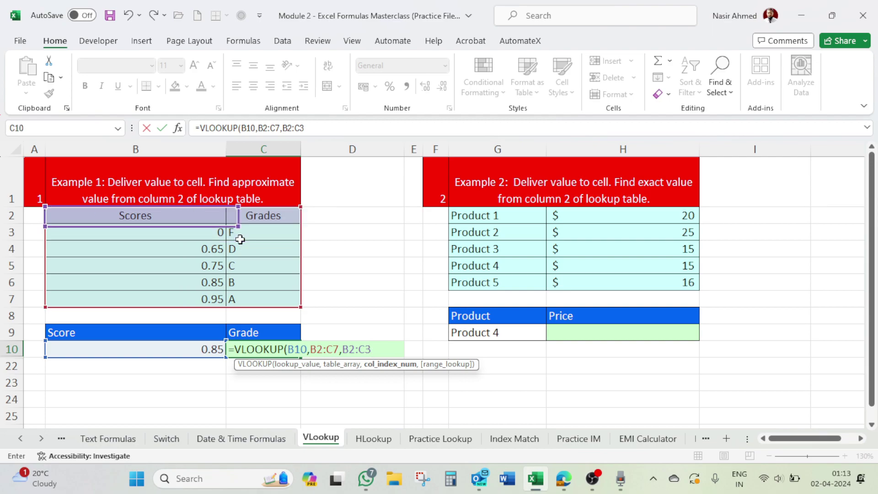
key("BackSpace")
key("BackSpace")
key("BackSpace")
key("BackSpace")
key("BackSpace")
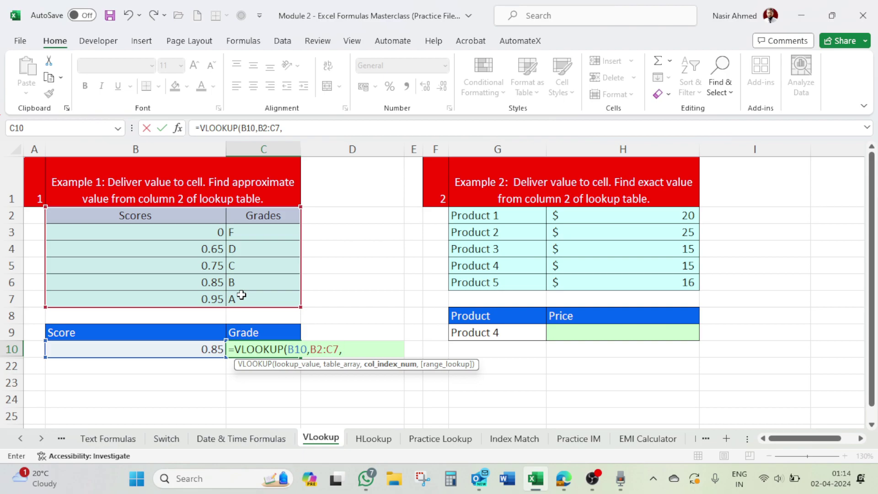
Step: Complete the formula as =VLOOKUP(B10,B2:C7,2,FALSE) so C10 returns B for 0.85
type("2")
type(",")
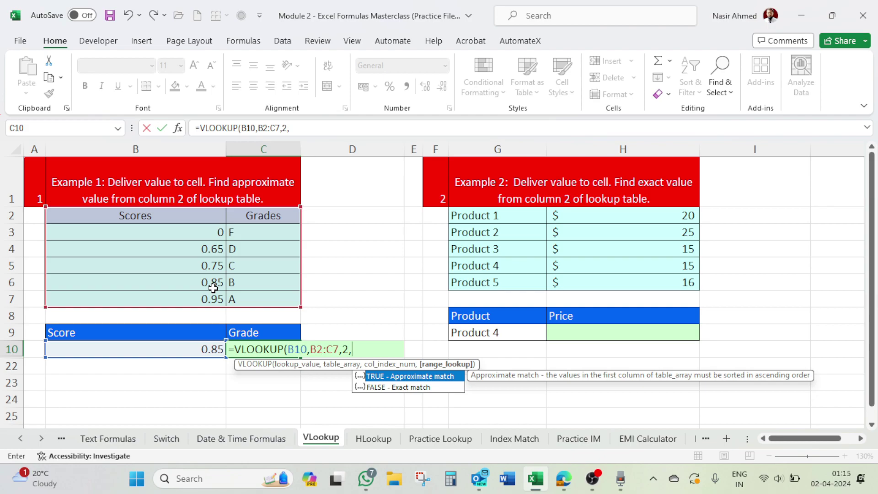
key("Down")
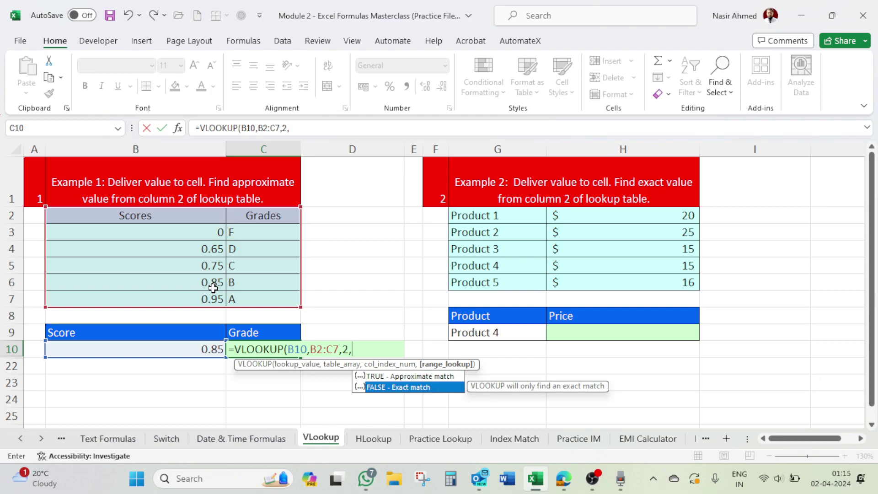
key("Tab")
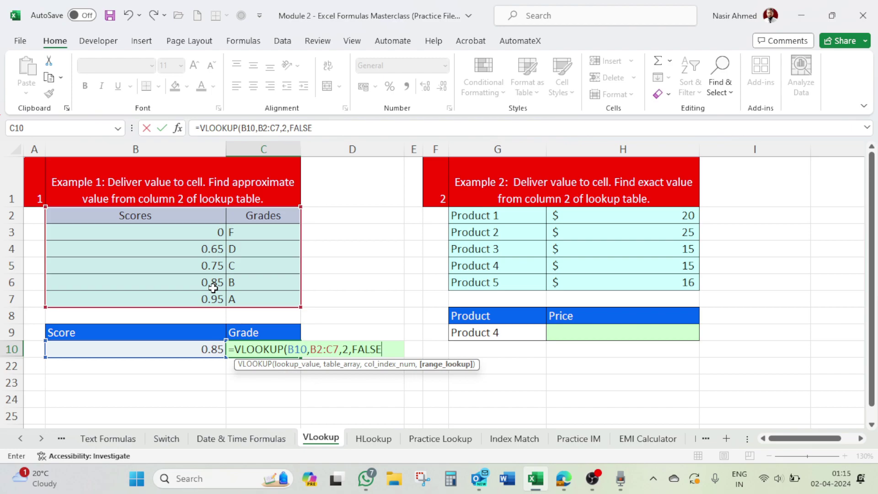
type(",")
key("BackSpace")
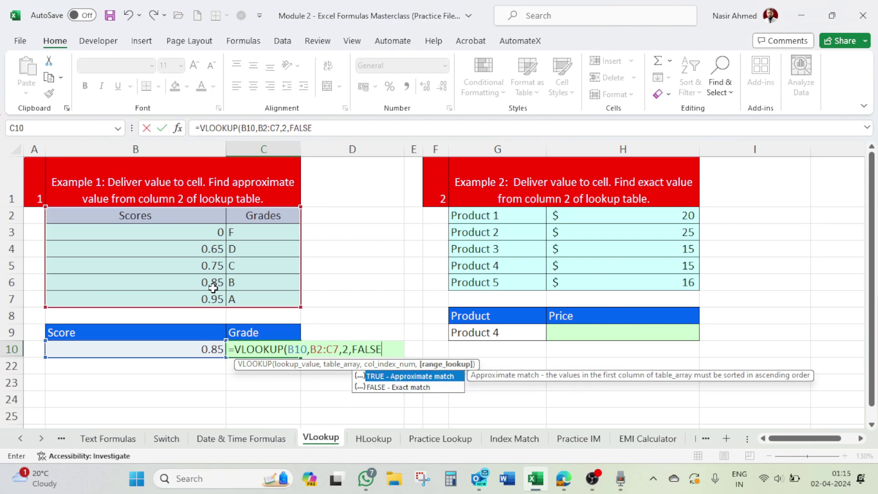
type(")")
key("Return")
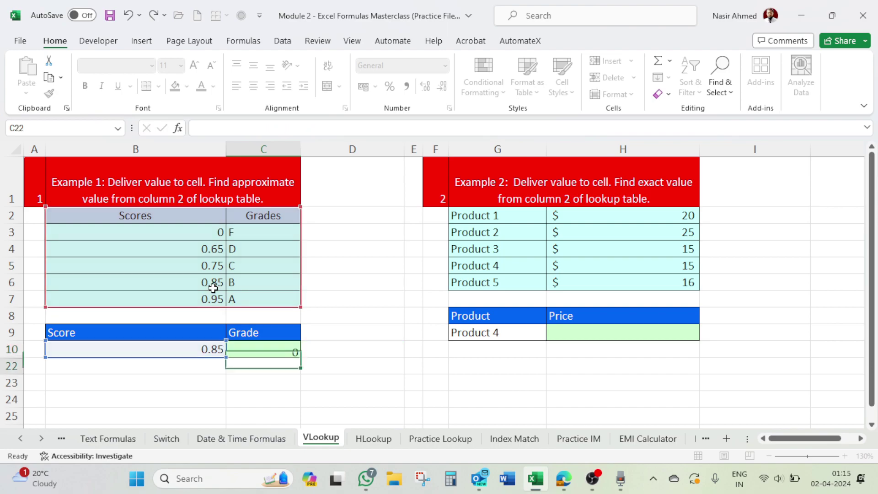
Step: Check the B grade in the table and try a score of 0.65 in B10
left_click(213, 352)
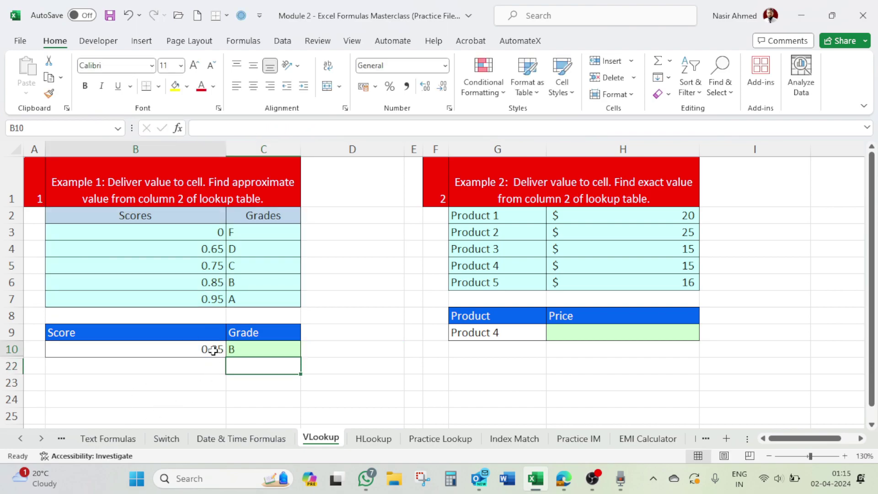
left_click(246, 283)
left_click(208, 349)
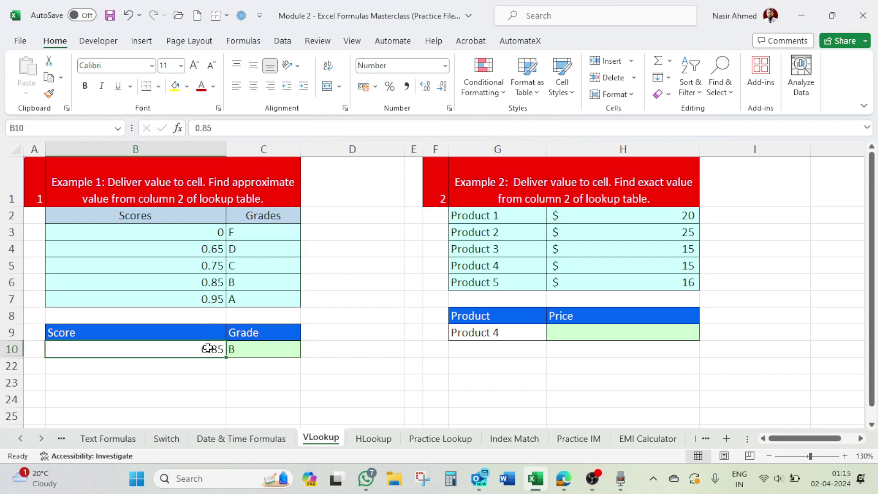
type("0.6")
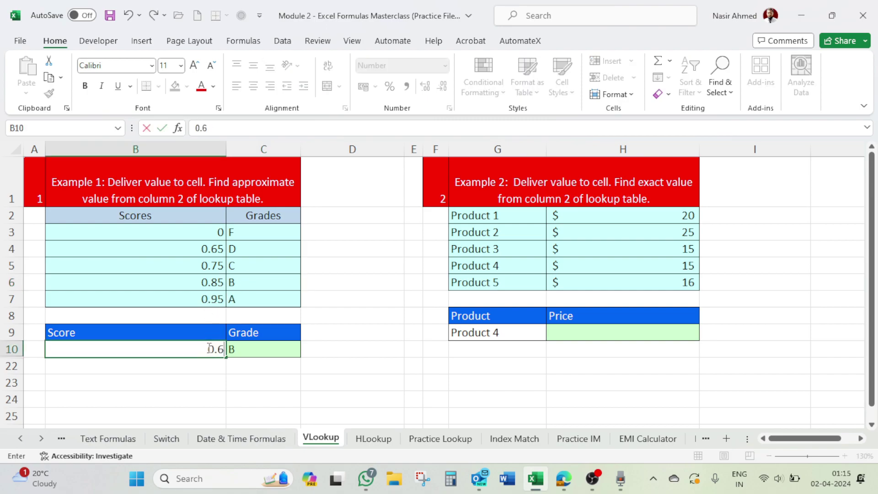
type("5")
key("Return")
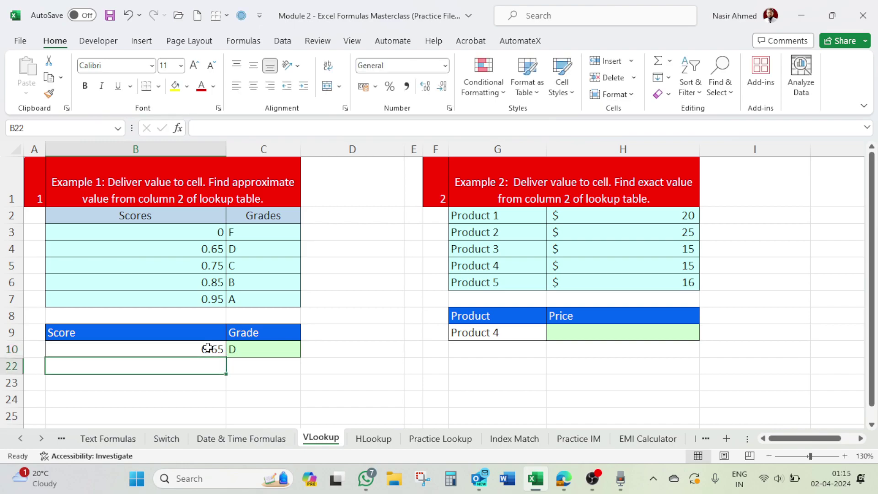
Step: Enter 0.95 in B10 so the grade becomes A, then review the cell
left_click(208, 348)
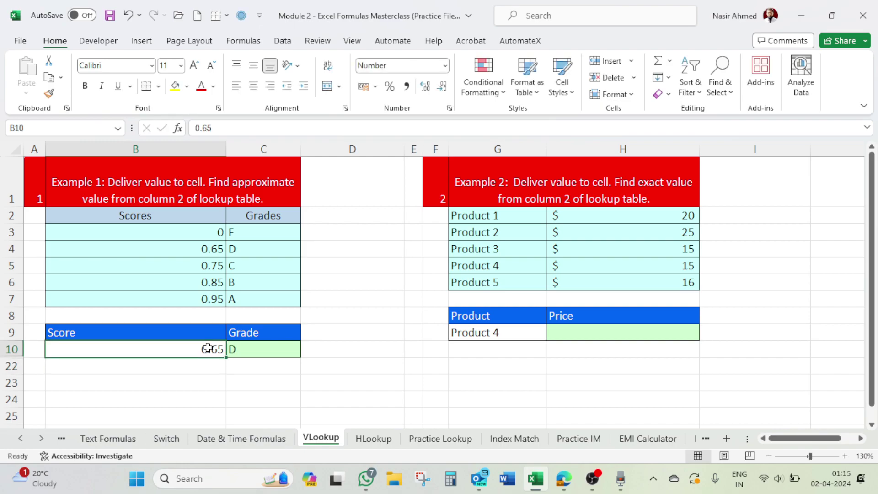
type("0.95")
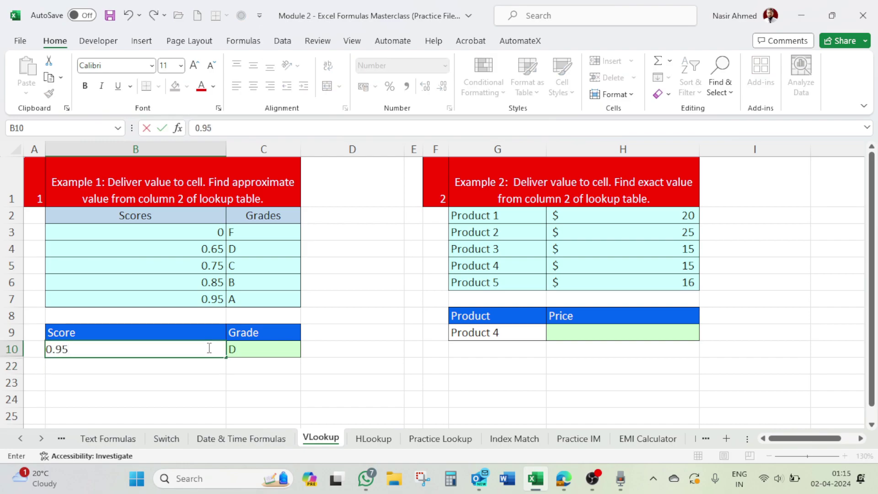
key("Return")
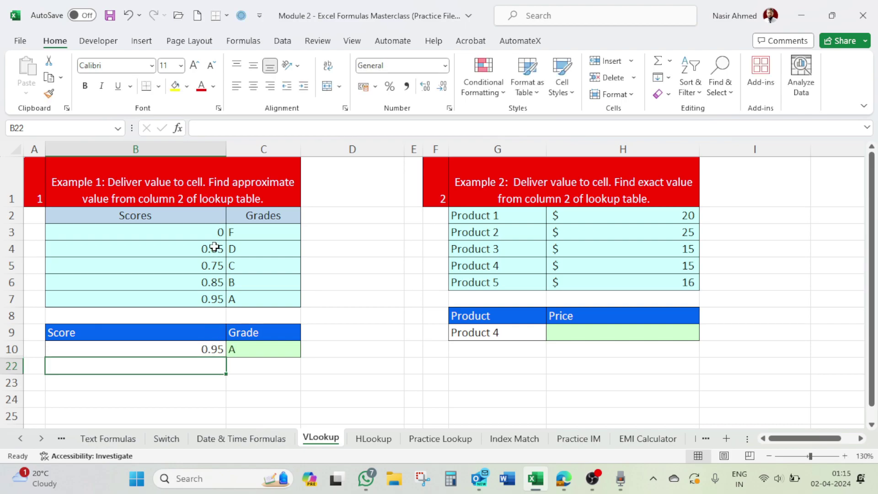
left_click(211, 349)
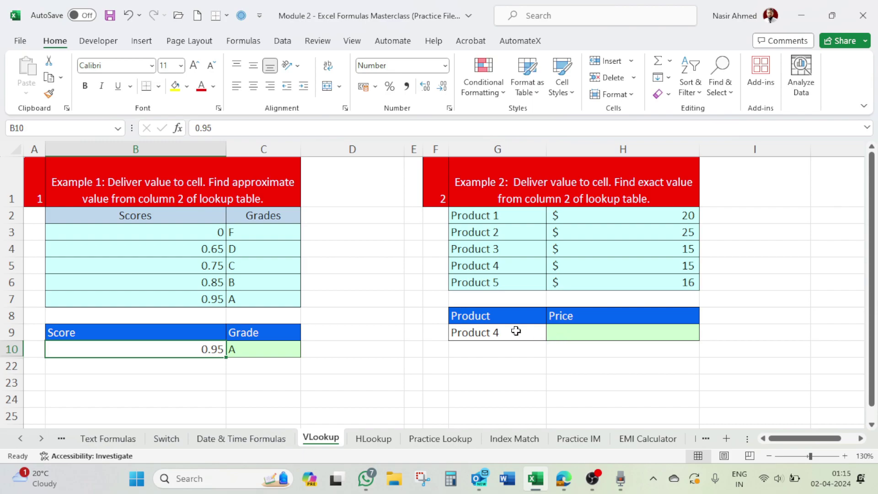
left_click(499, 333)
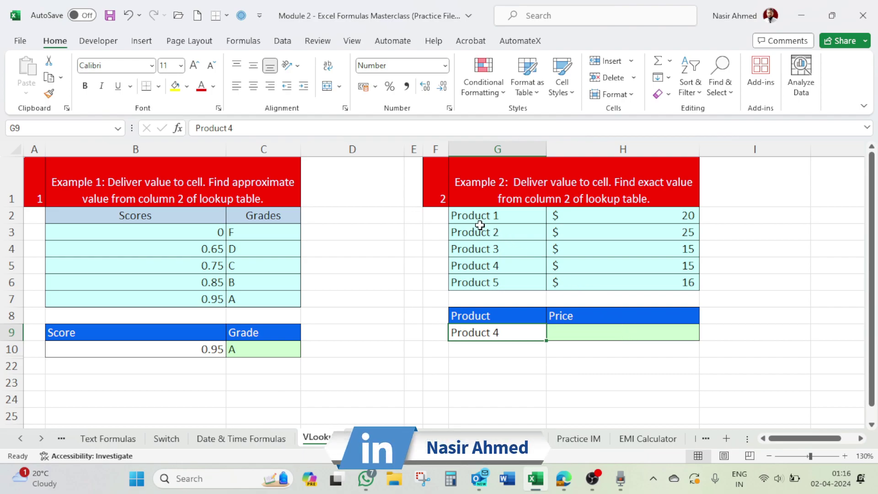
left_click_drag(470, 214, 668, 286)
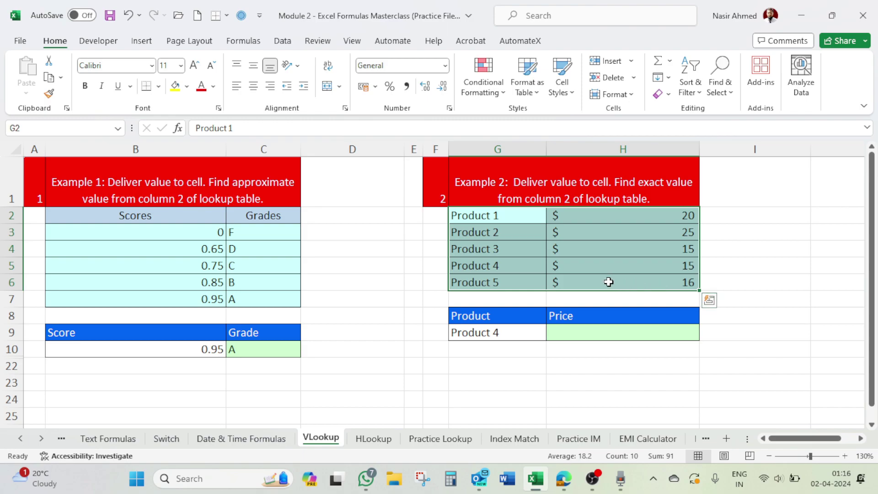
left_click(488, 213)
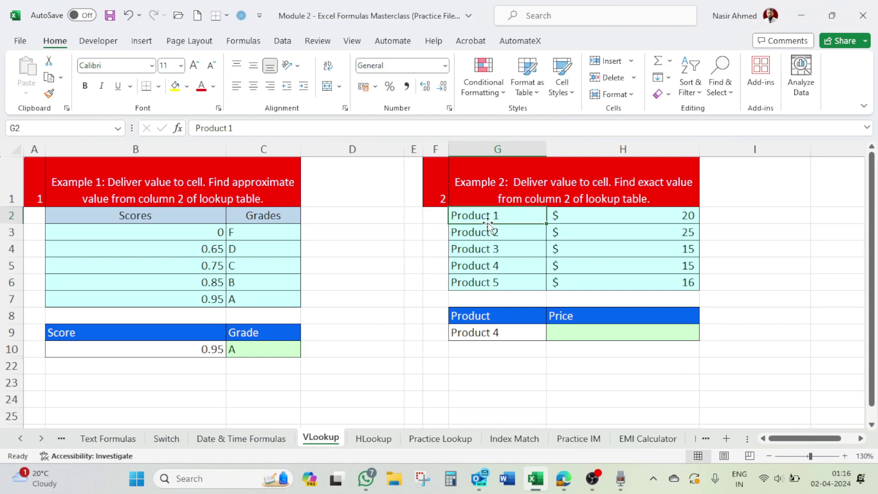
scroll(600, 320, "down", 1)
scroll(601, 328, "down", 4)
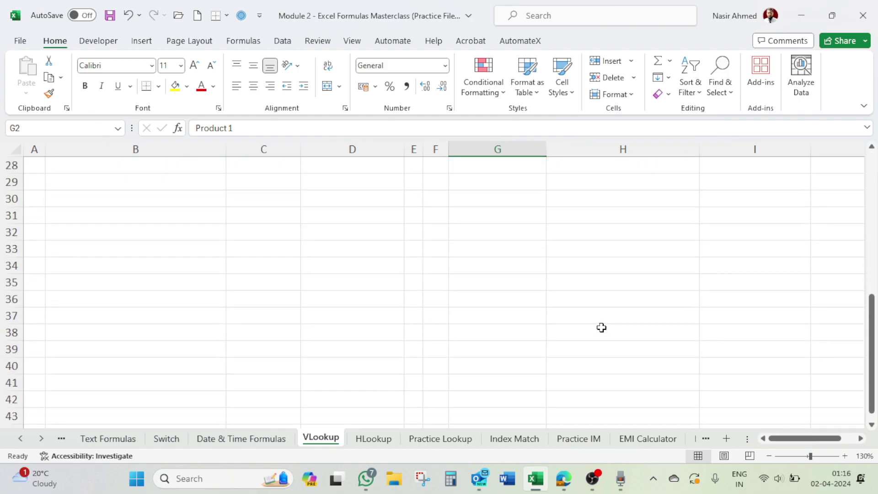
scroll(601, 327, "up", 4)
scroll(603, 324, "up", 1)
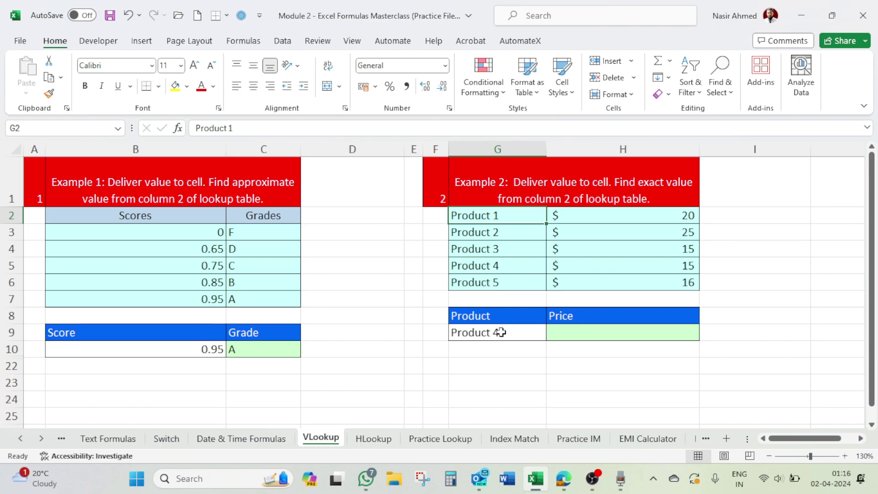
left_click(501, 333)
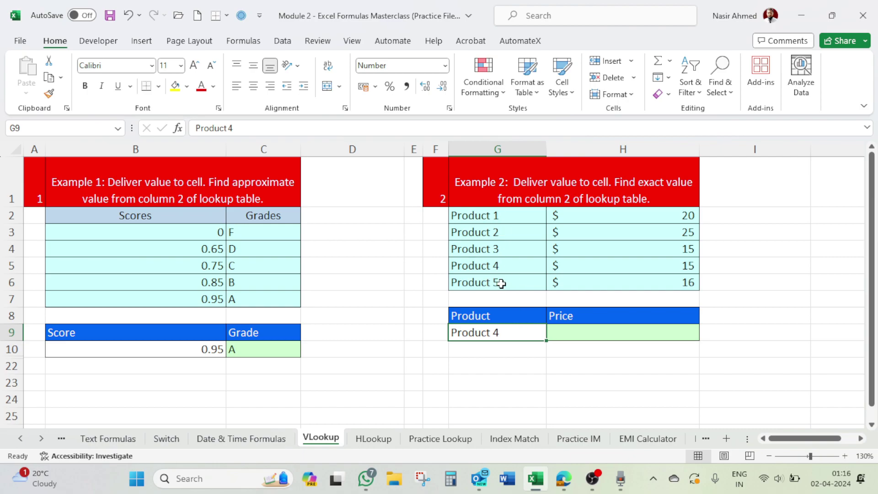
left_click(466, 216)
left_click_drag(467, 216, 671, 288)
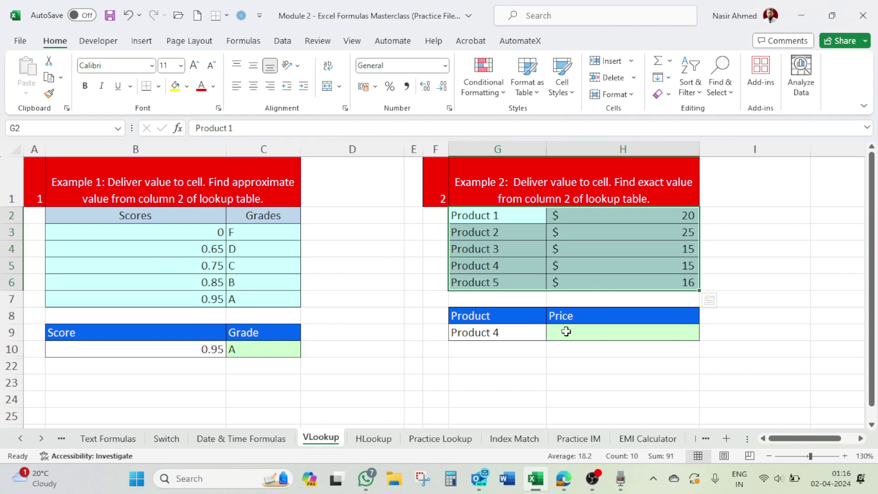
Step: Start =VLOOKUP(G9,G2:H6, in Price cell H9 with Product 4 as lookup value
left_click(566, 332)
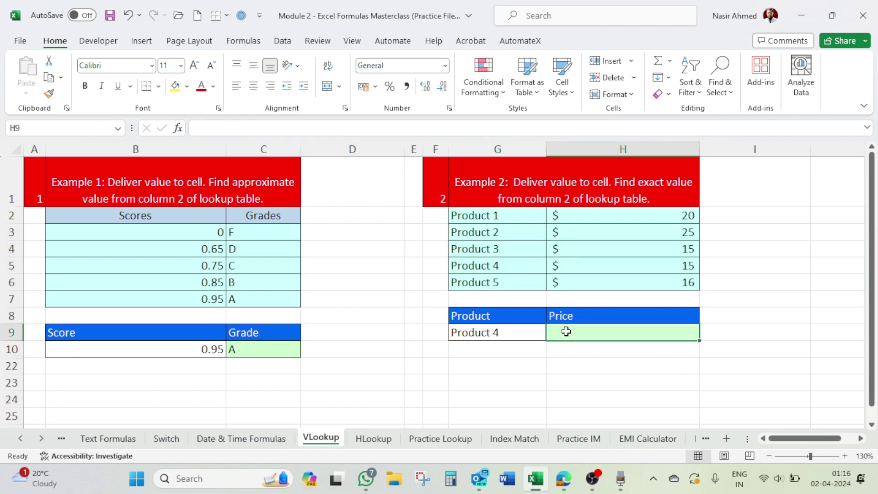
type("=")
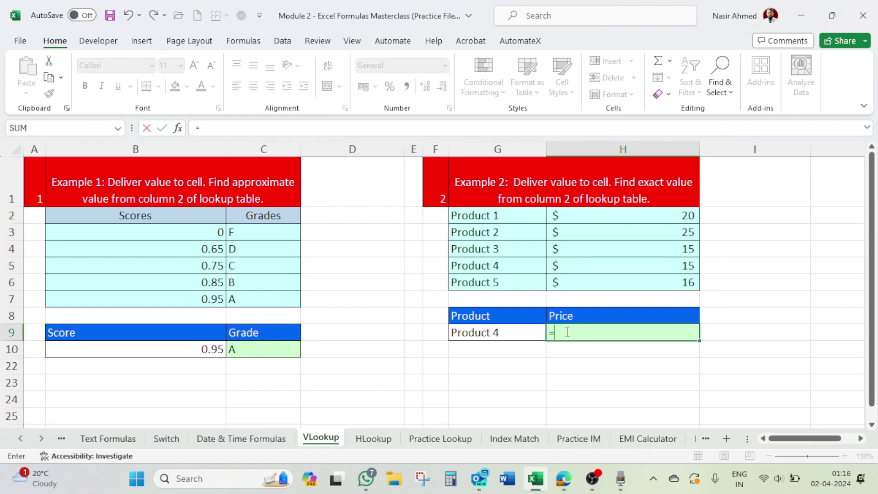
type("vloo")
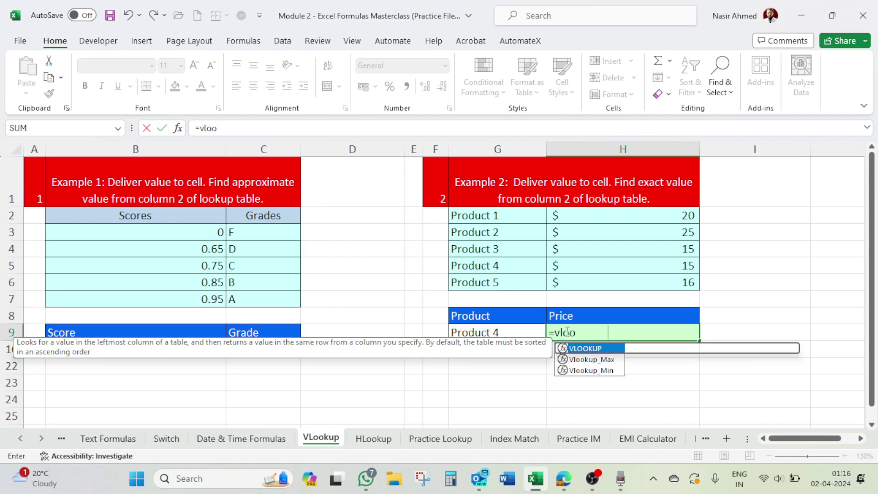
key("Tab")
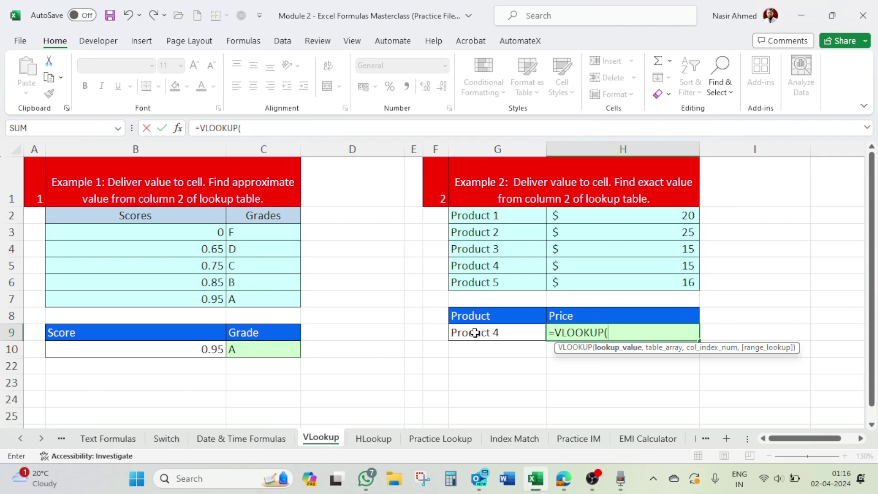
left_click(475, 333)
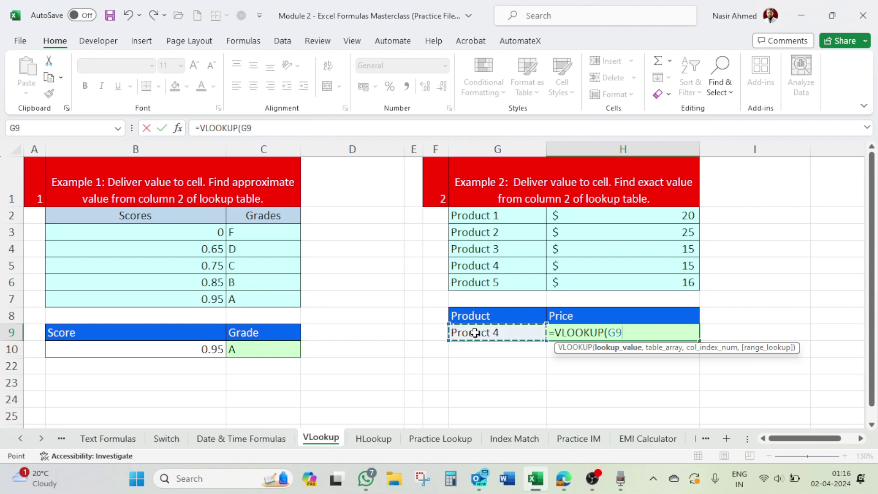
type(",")
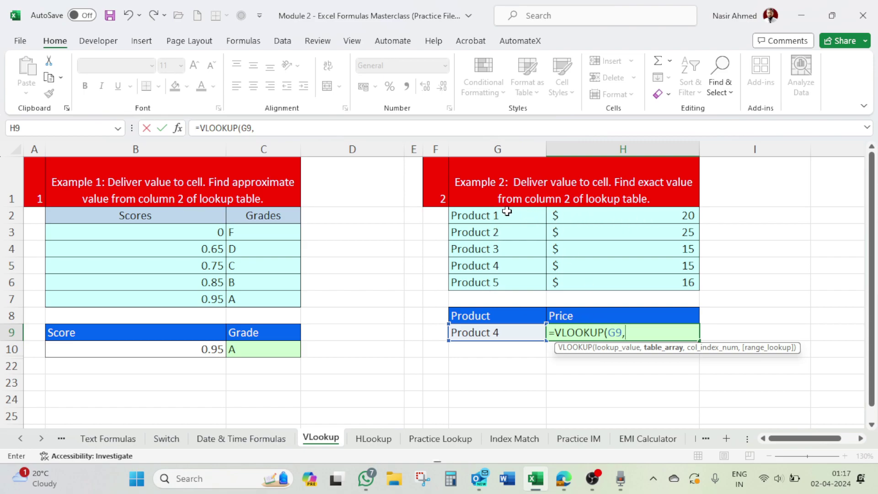
left_click_drag(507, 211, 646, 285)
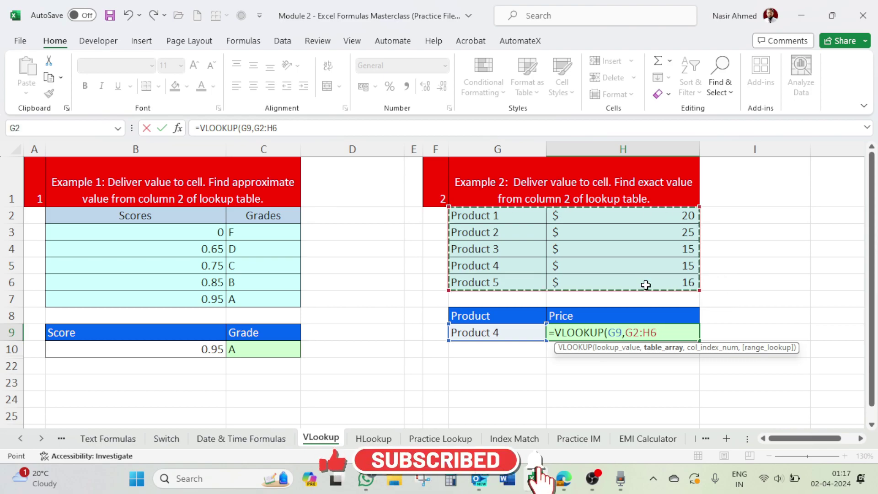
type(",")
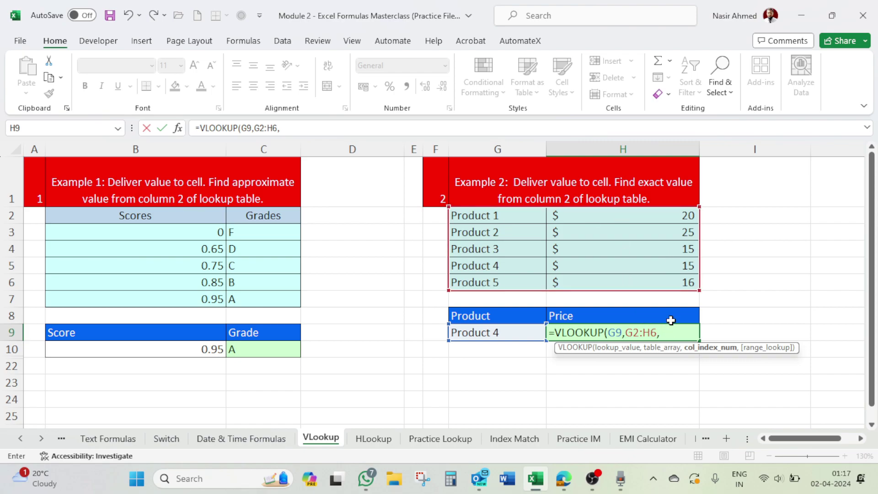
Step: Finish the formula with column 2 and FALSE exact match, so H9 shows 15
type("2")
type(",")
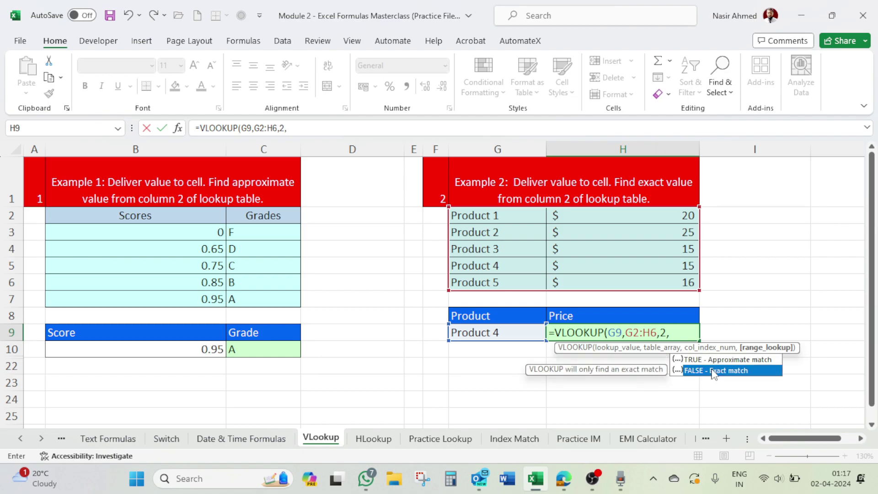
double_click(713, 371)
type(")")
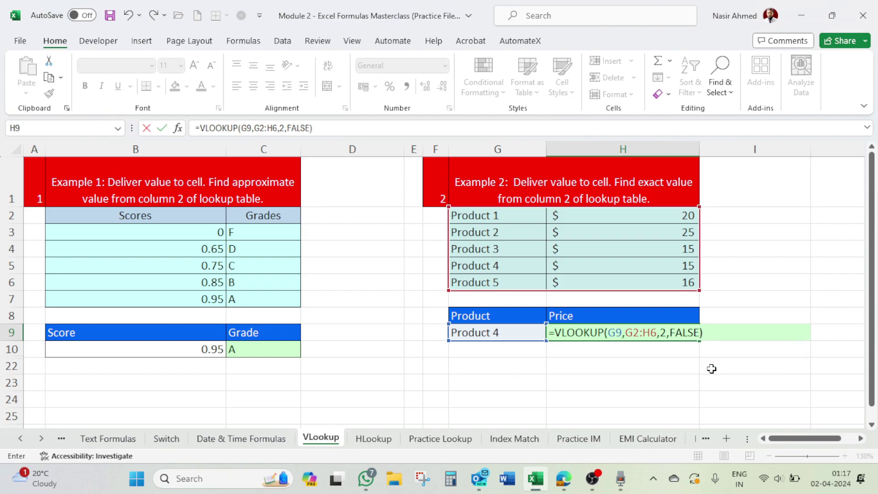
key("Return")
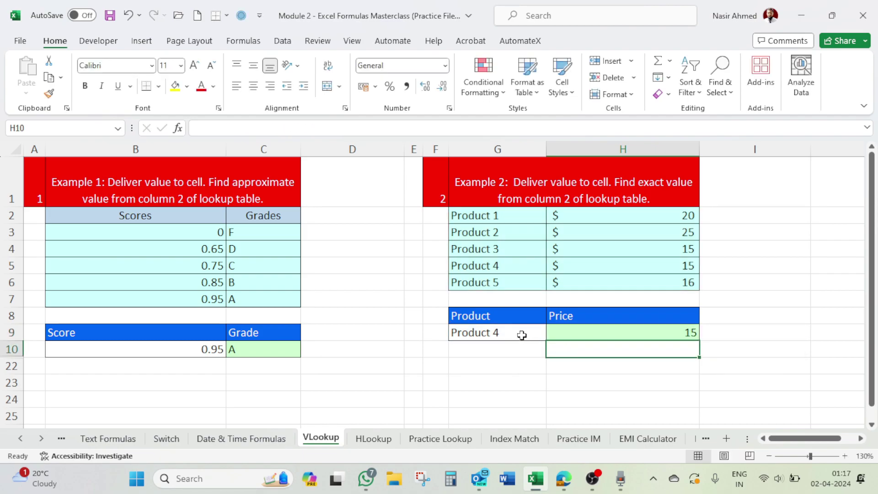
Step: Change the lookup product in G9 from Product 4 to Product 5
left_click(525, 337)
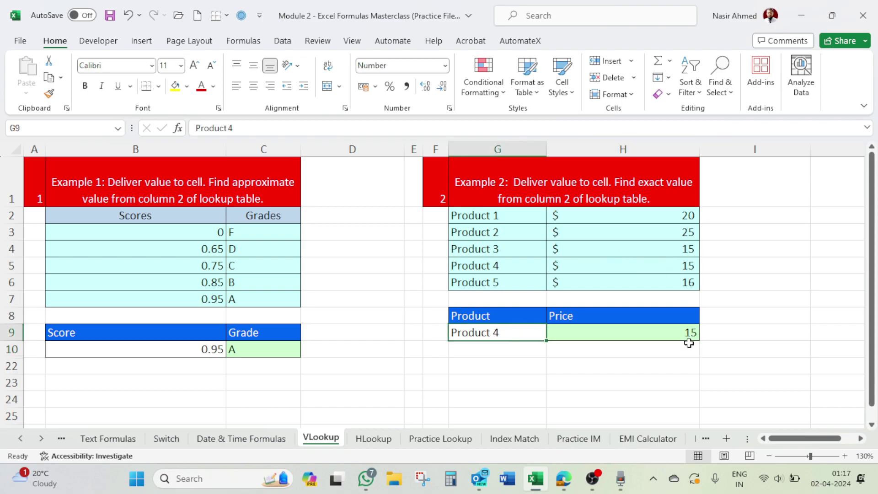
double_click(513, 333)
key("BackSpace")
type("5")
key("Return")
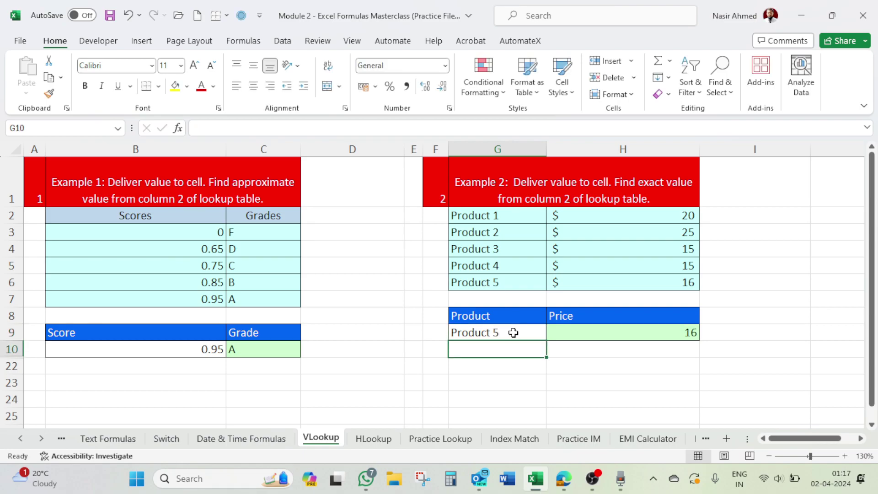
Step: Change G9 to Product 2 so the Price updates to 25
left_click(513, 333)
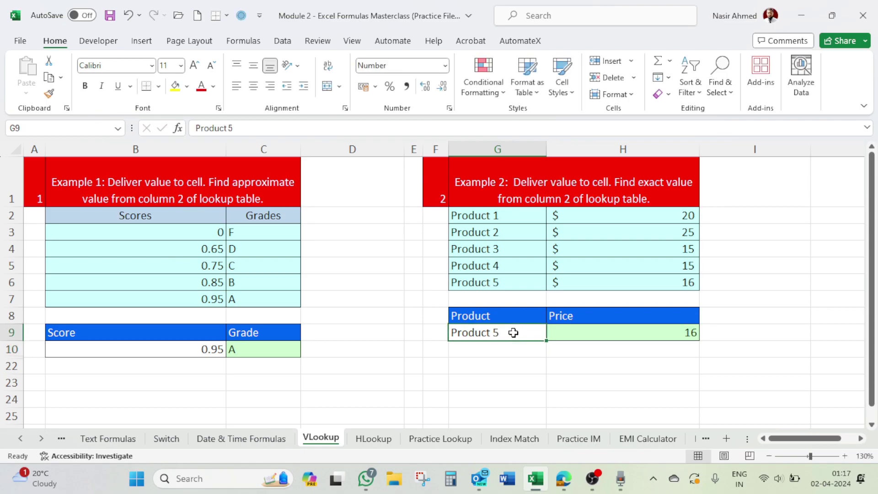
left_click(503, 234)
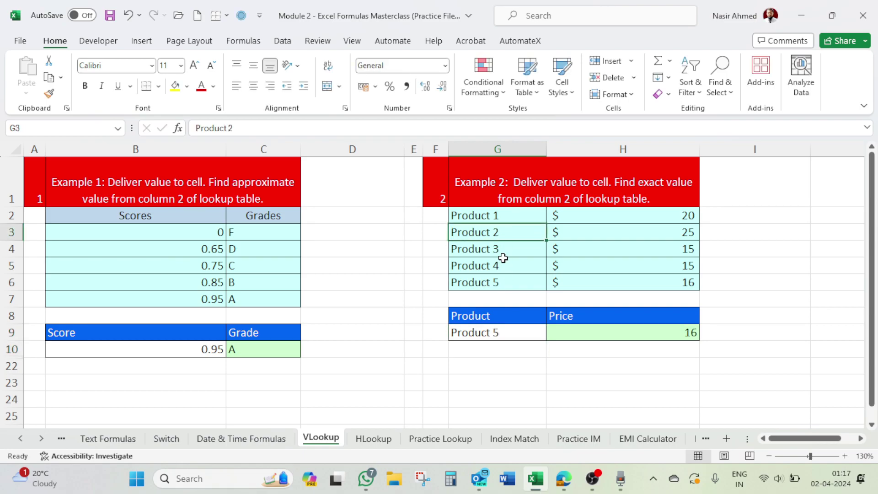
double_click(513, 332)
key("BackSpace")
type("2")
key("Return")
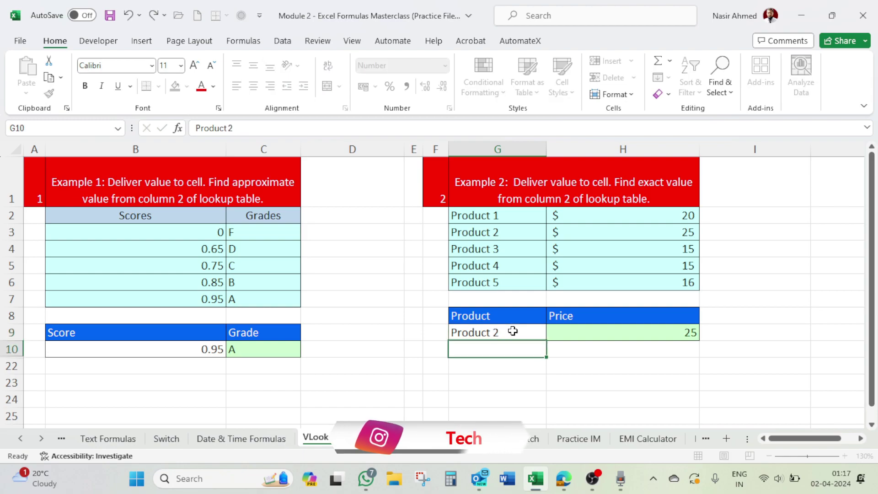